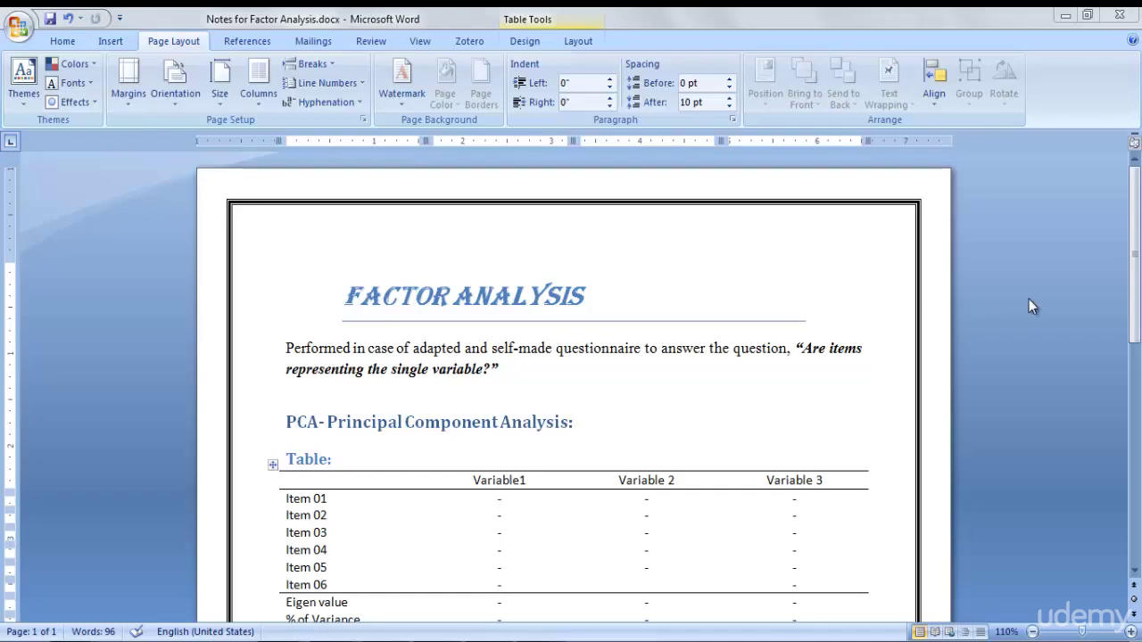
Try capitalising 'value' in 'Eigen value' in the document, then undo the change
left_click_drag(1133, 288, 1133, 339)
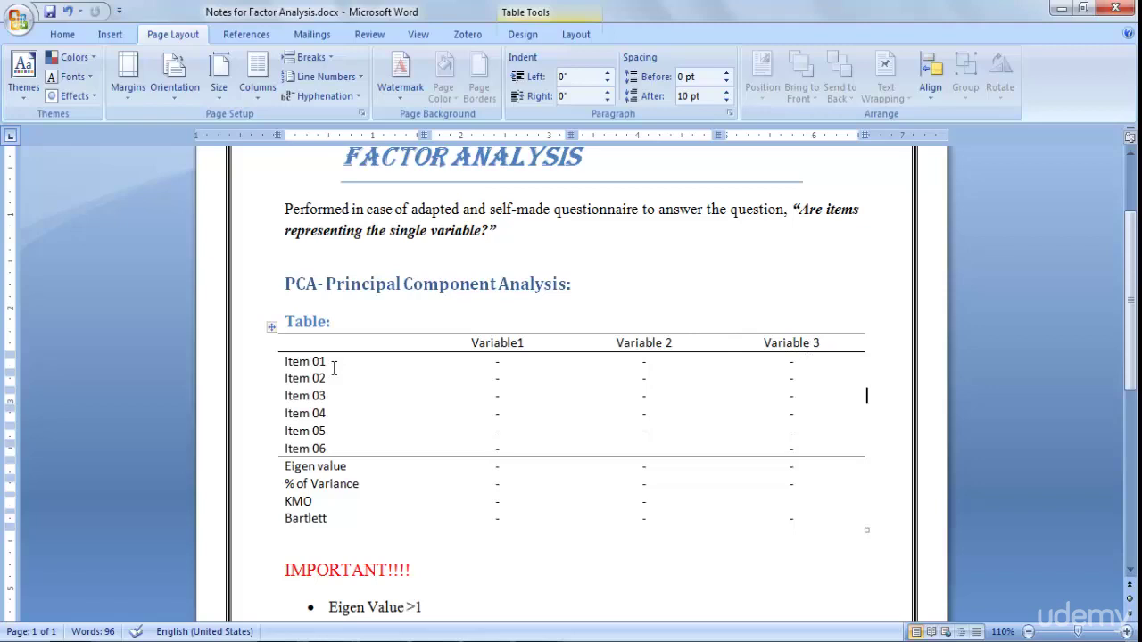
left_click(324, 466)
key("BackSpace")
type("V")
key("ctrl+z")
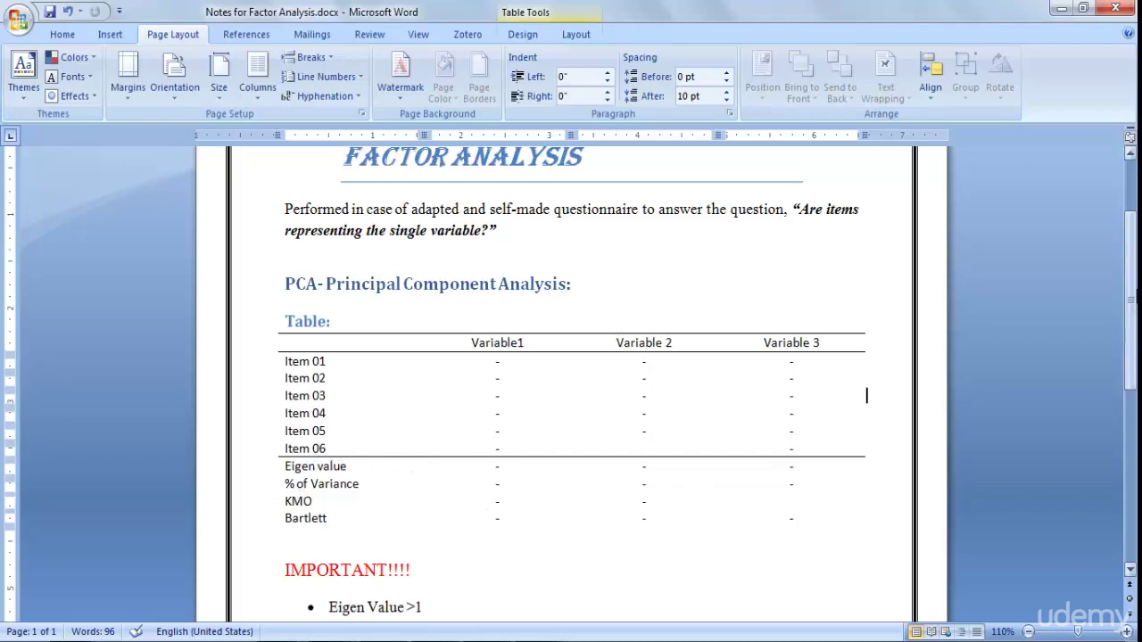
left_click_drag(1133, 297, 1133, 372)
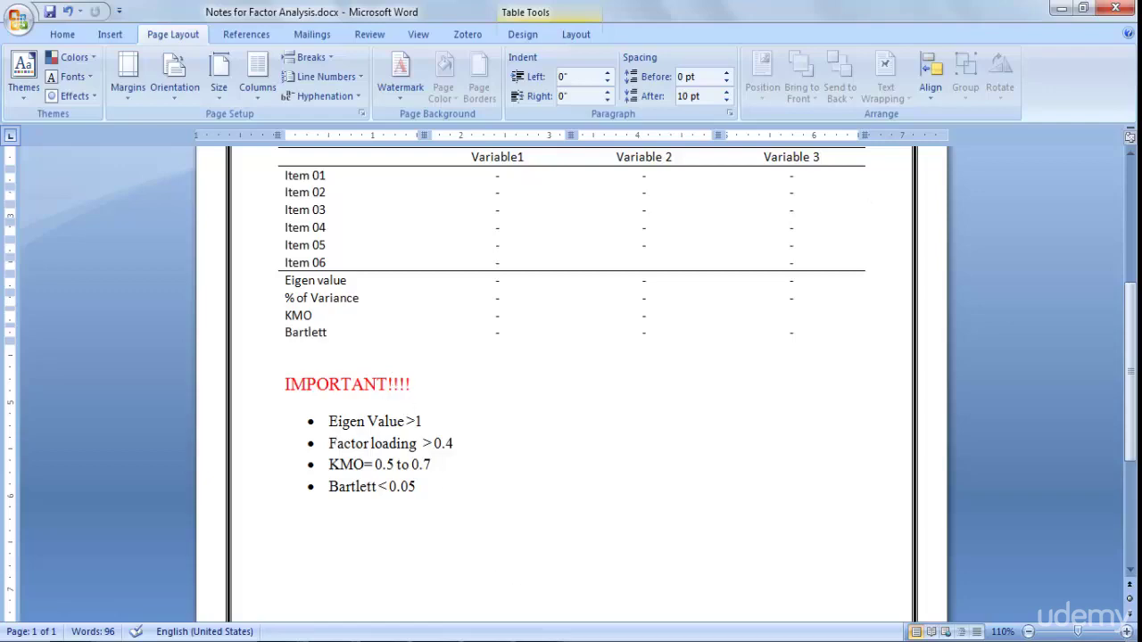
Back in SPSS, start a factor analysis via Analyze > Dimension Reduction > Factor
mouse_move(578, 574)
left_click(599, 549)
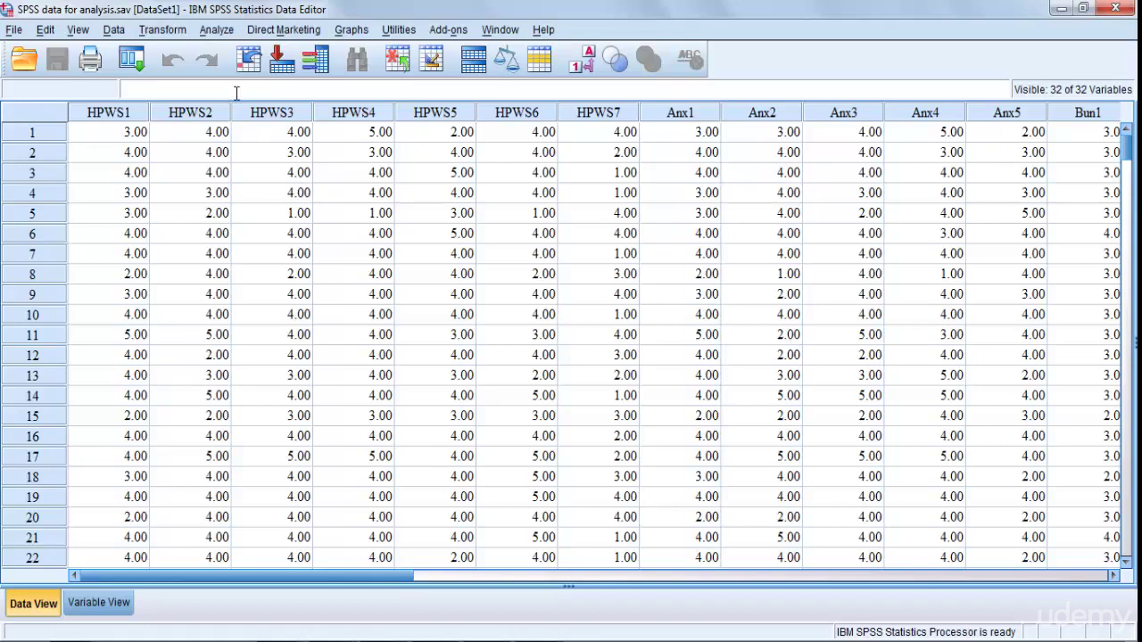
left_click(228, 31)
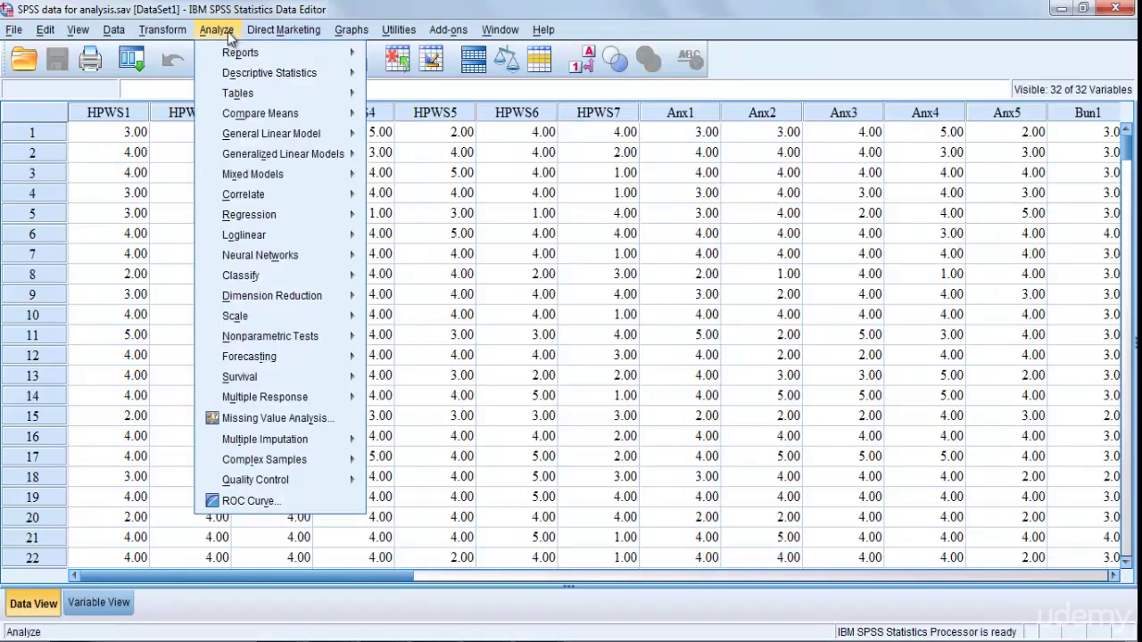
left_click(227, 31)
left_click(214, 32)
mouse_move(279, 157)
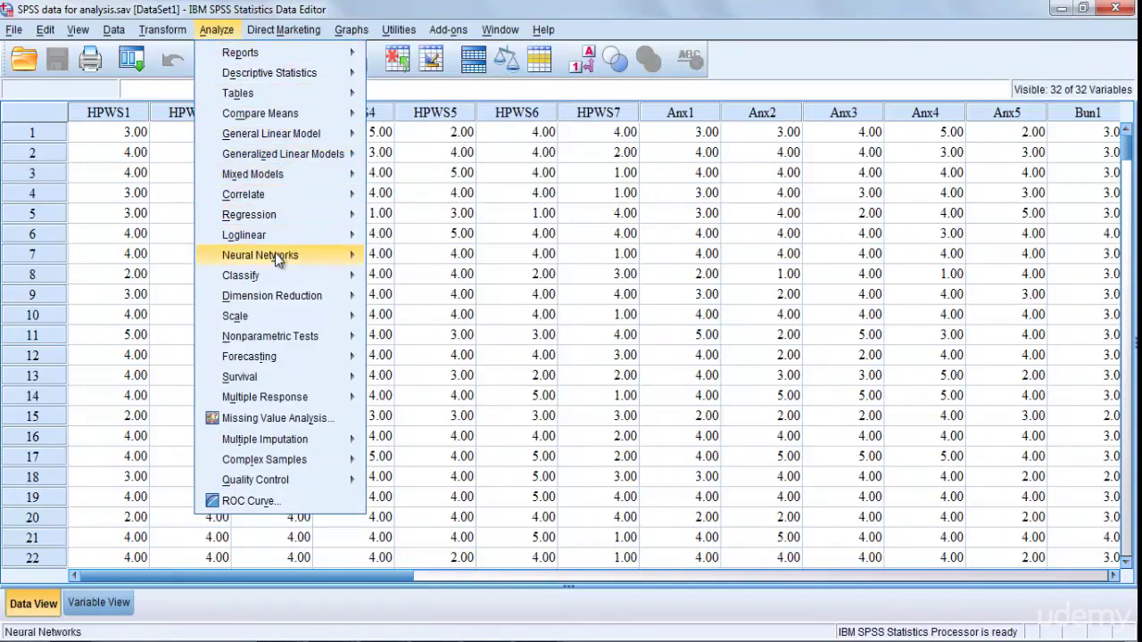
mouse_move(289, 292)
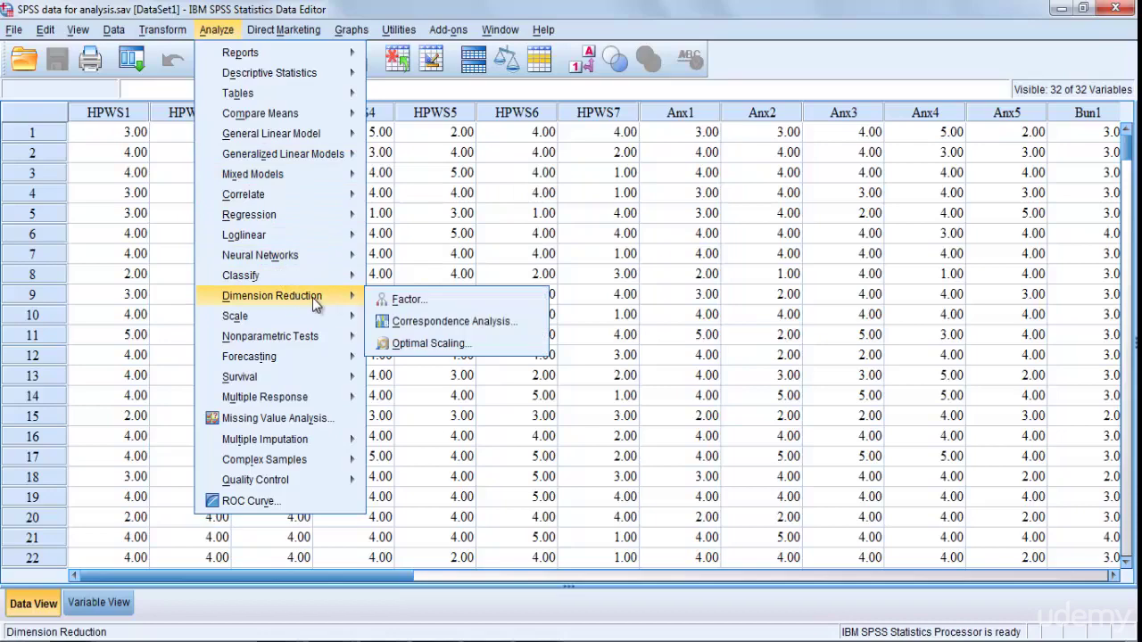
left_click(390, 302)
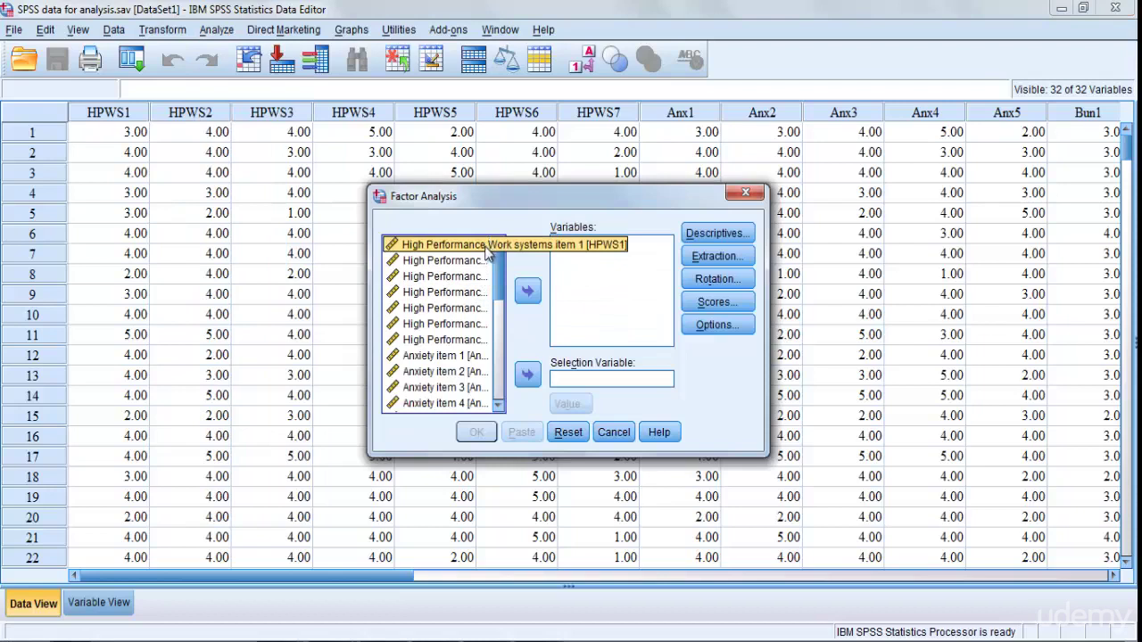
Move HPWS1–HPWS7 into Variables and show variable names instead of labels
key("shift+Down")
key("shift+Down")
key("shift+Down")
key("shift+Down")
key("shift+Down")
key("shift+Down")
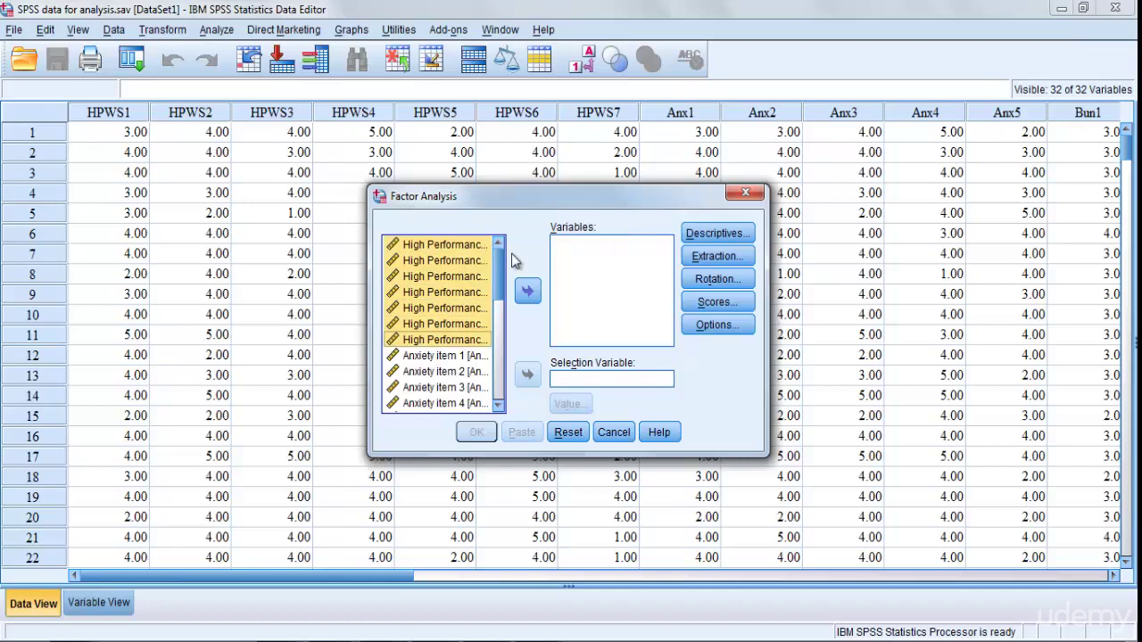
left_click(527, 290)
right_click(463, 253)
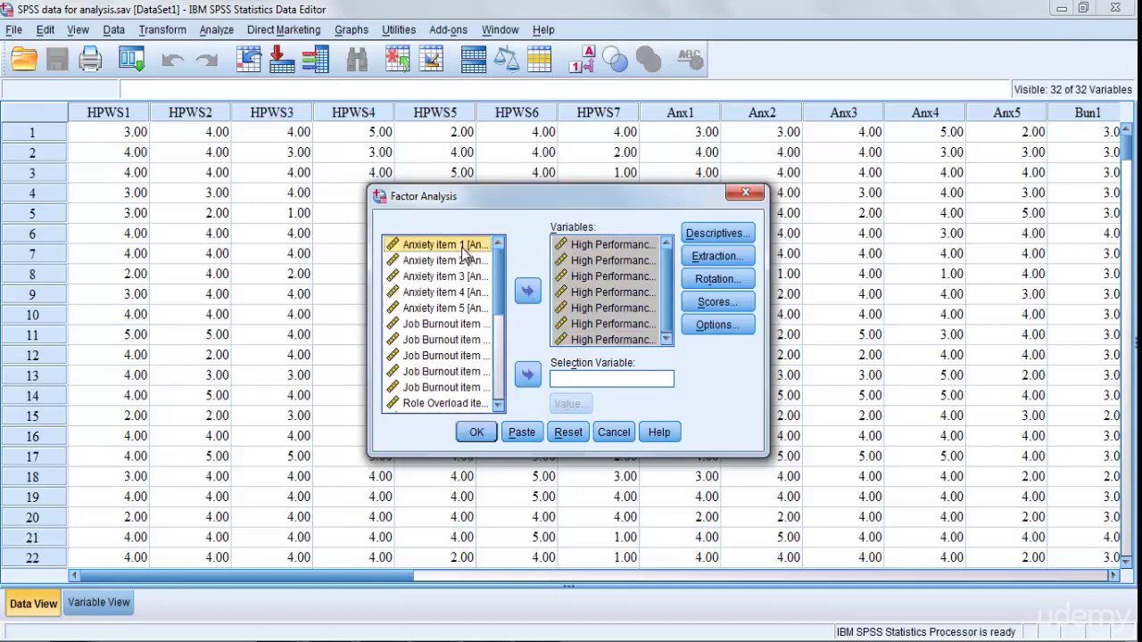
left_click(470, 263)
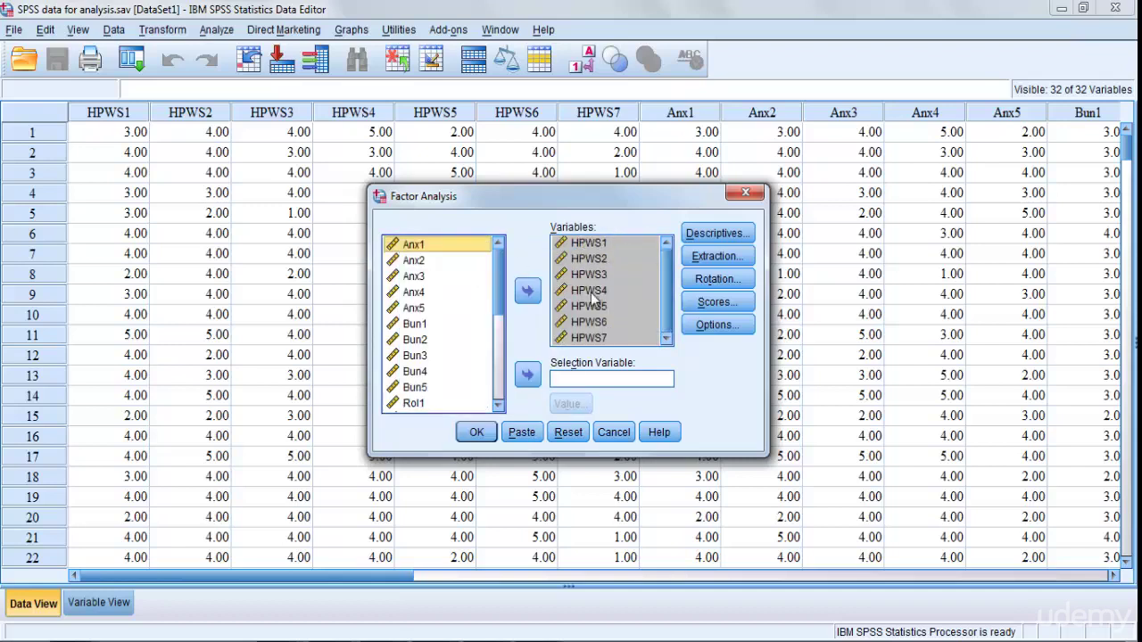
Turn on the KMO and Bartlett's test of sphericity under Descriptives
left_click(727, 234)
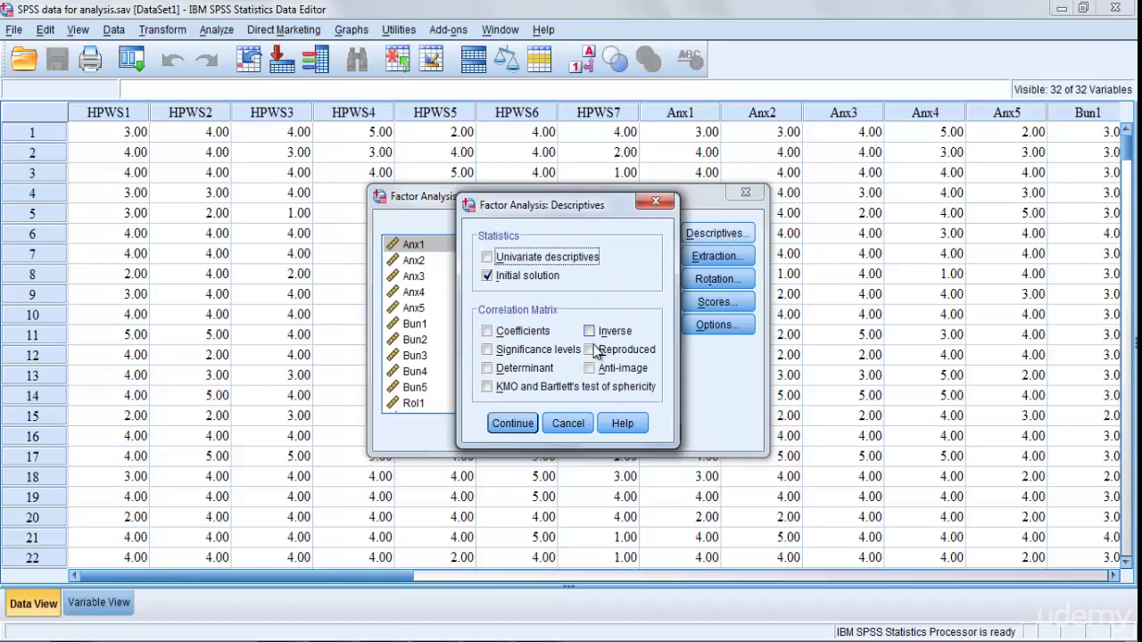
left_click(493, 387)
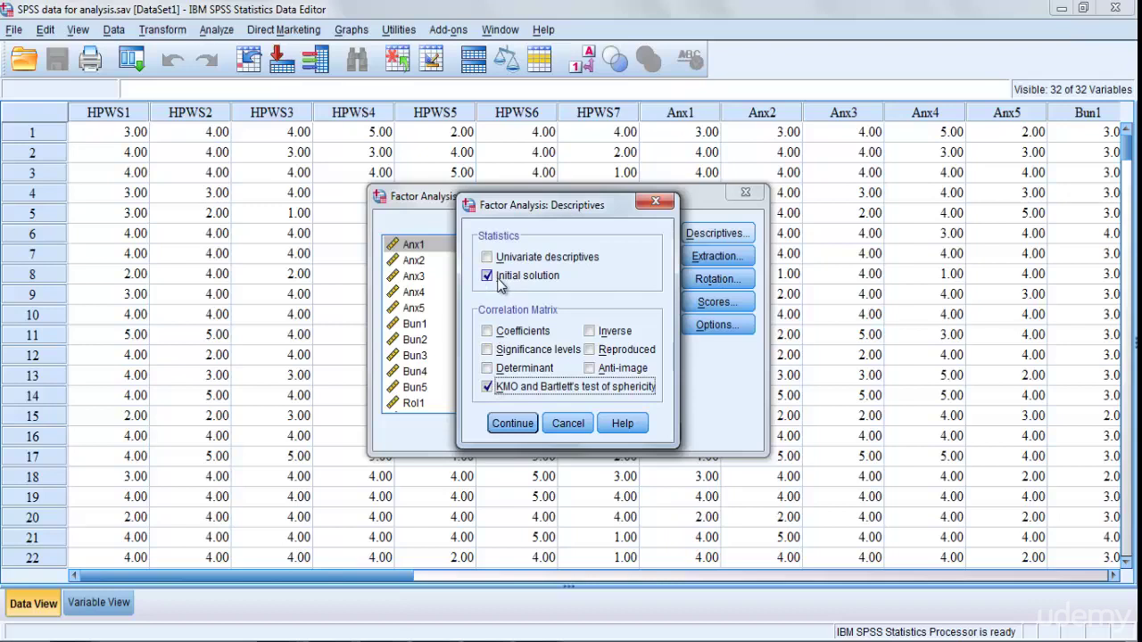
left_click(526, 424)
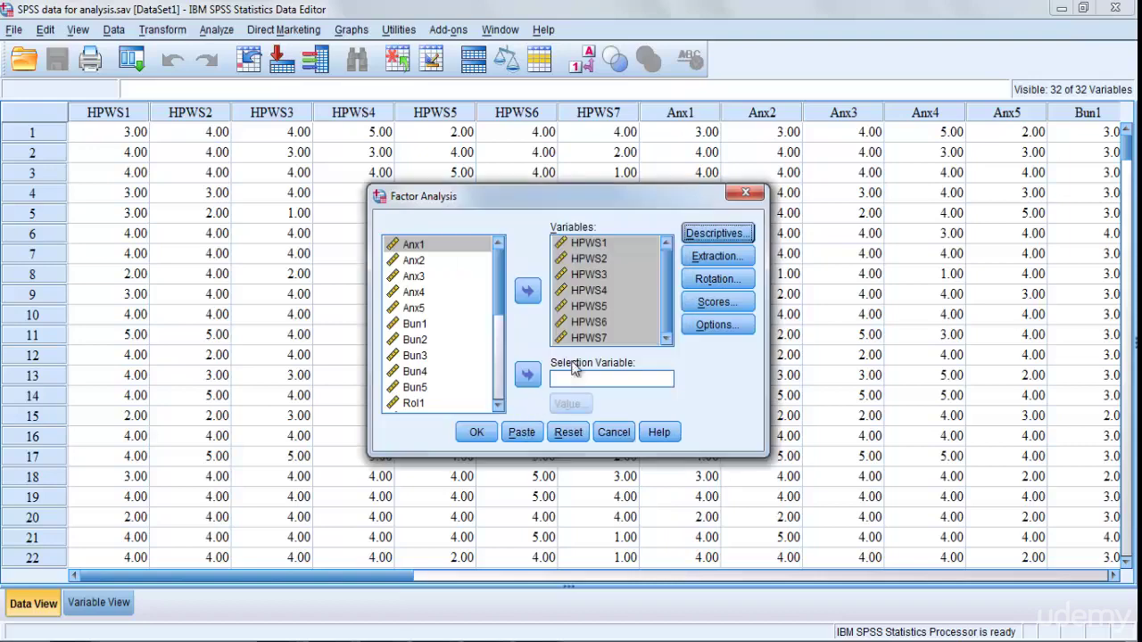
Keep Principal components extraction but analyse the covariance matrix instead of correlations
left_click(694, 263)
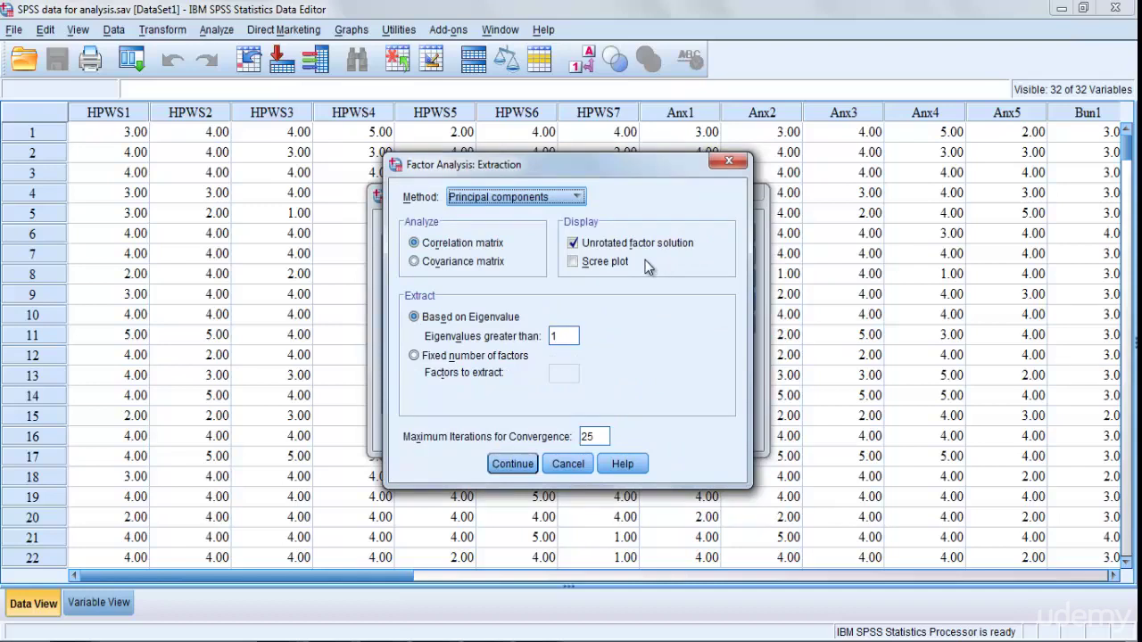
left_click(550, 197)
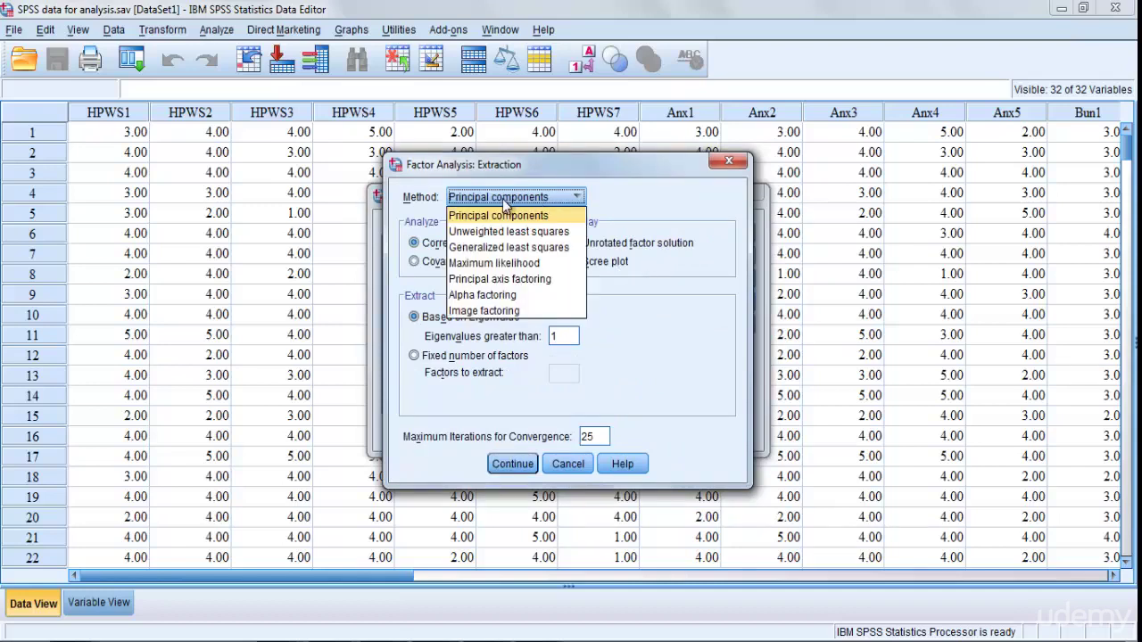
left_click(521, 216)
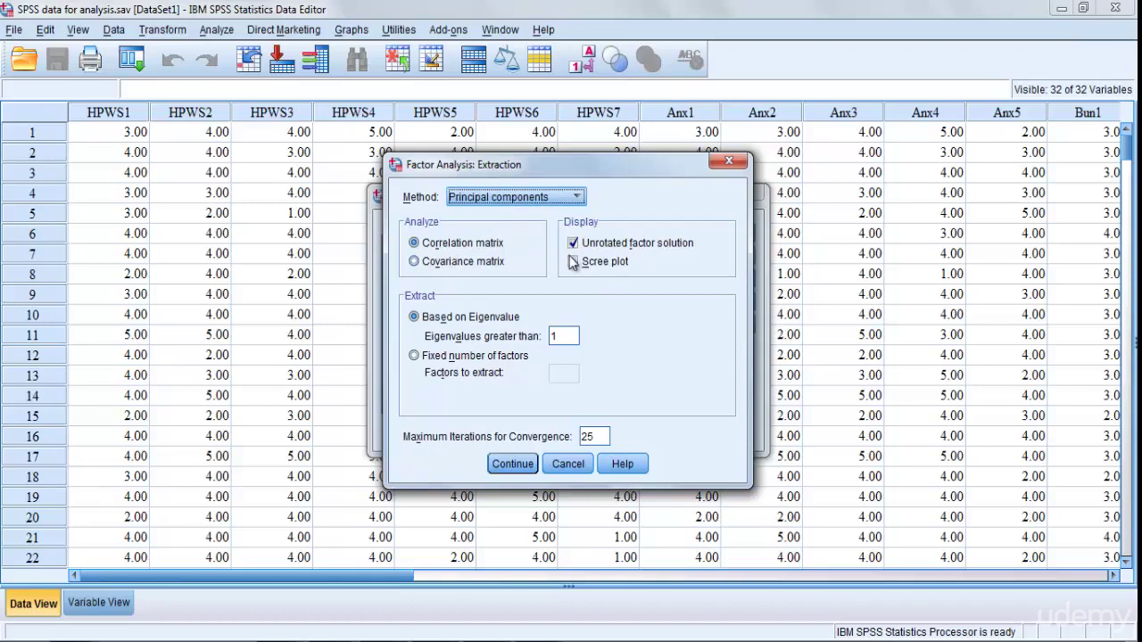
left_click(415, 262)
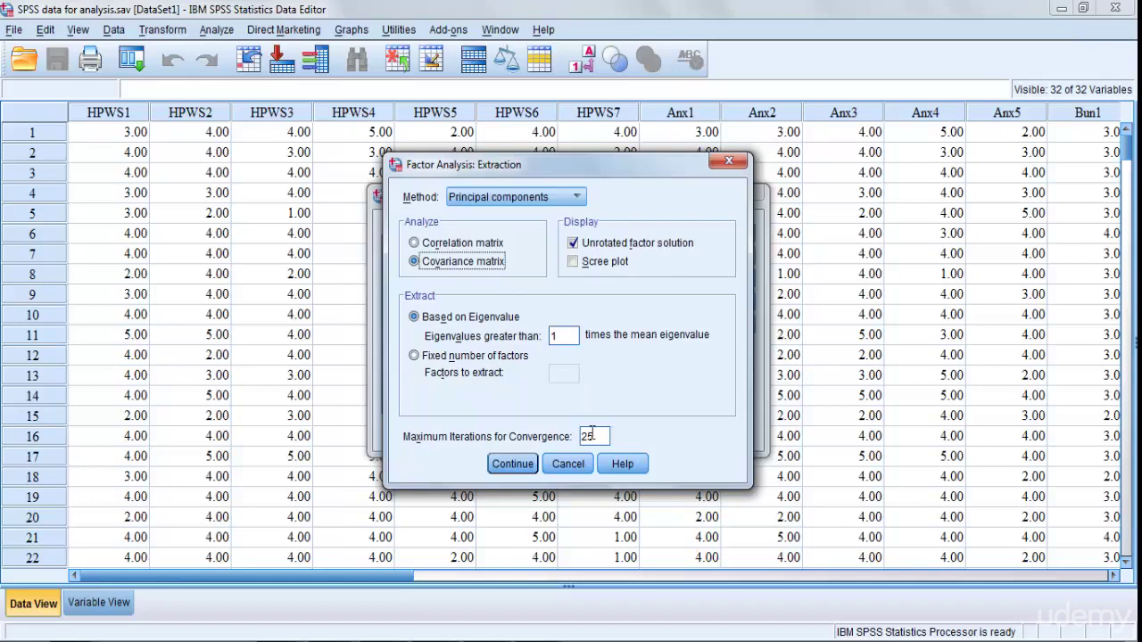
left_click(527, 466)
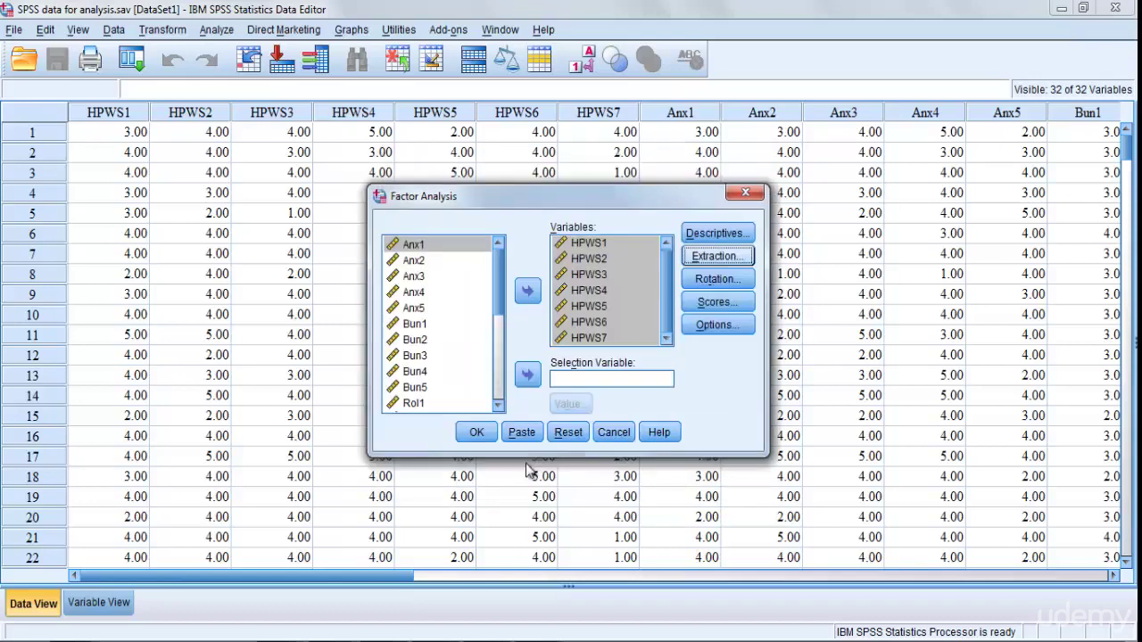
Apply Varimax rotation to the factor solution
left_click(740, 282)
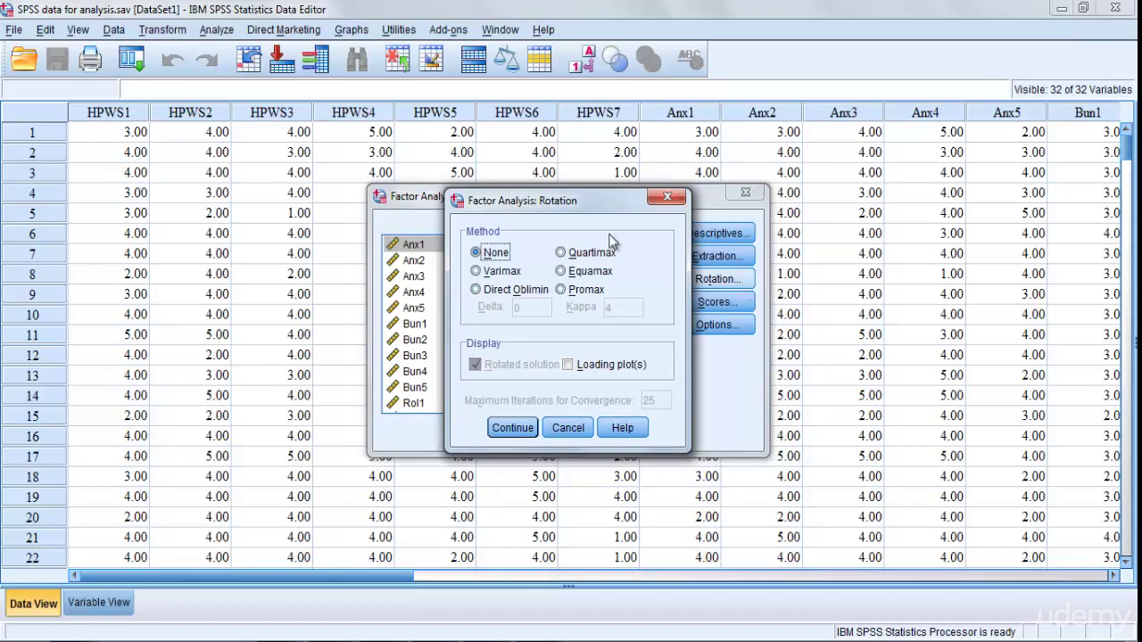
left_click(512, 277)
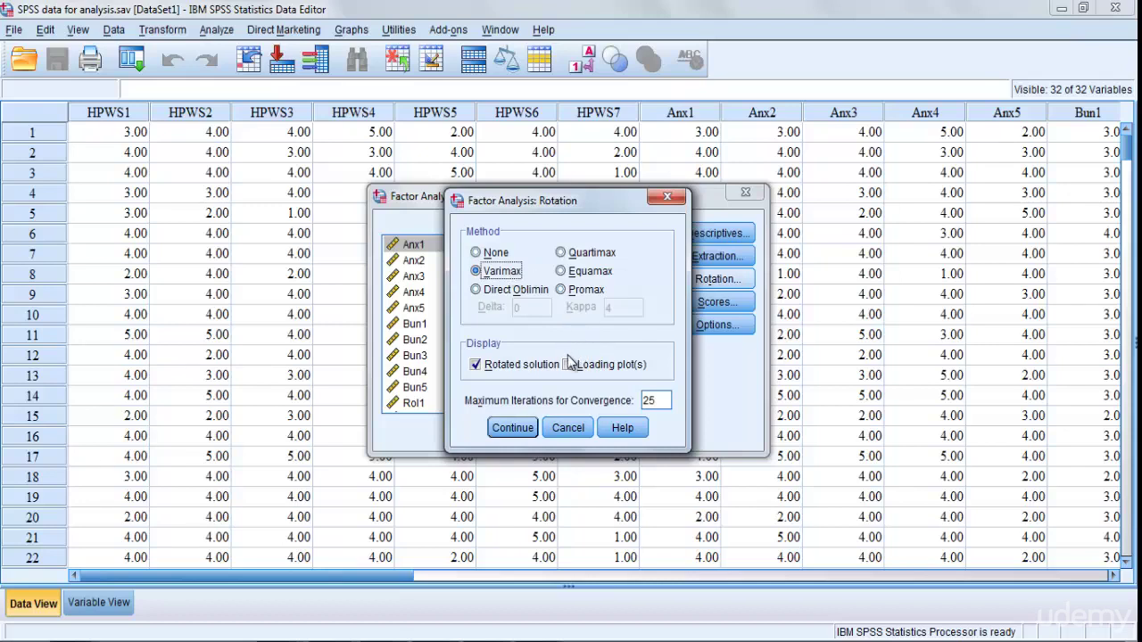
left_click(513, 430)
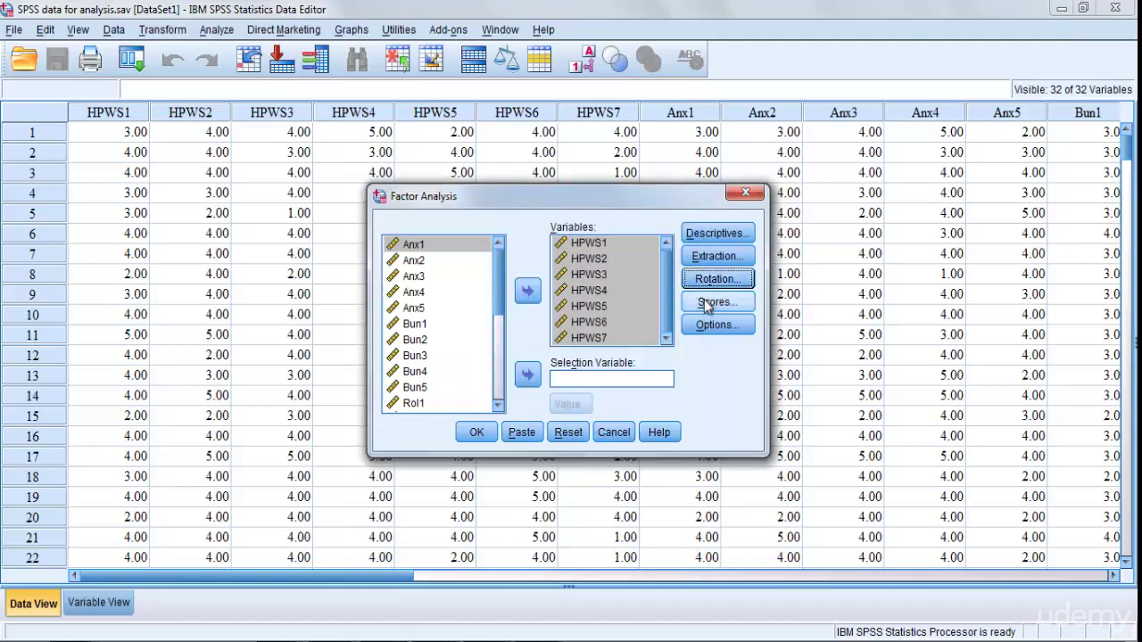
Leave factor scores unsaved and keep listwise exclusion in Options
left_click(706, 304)
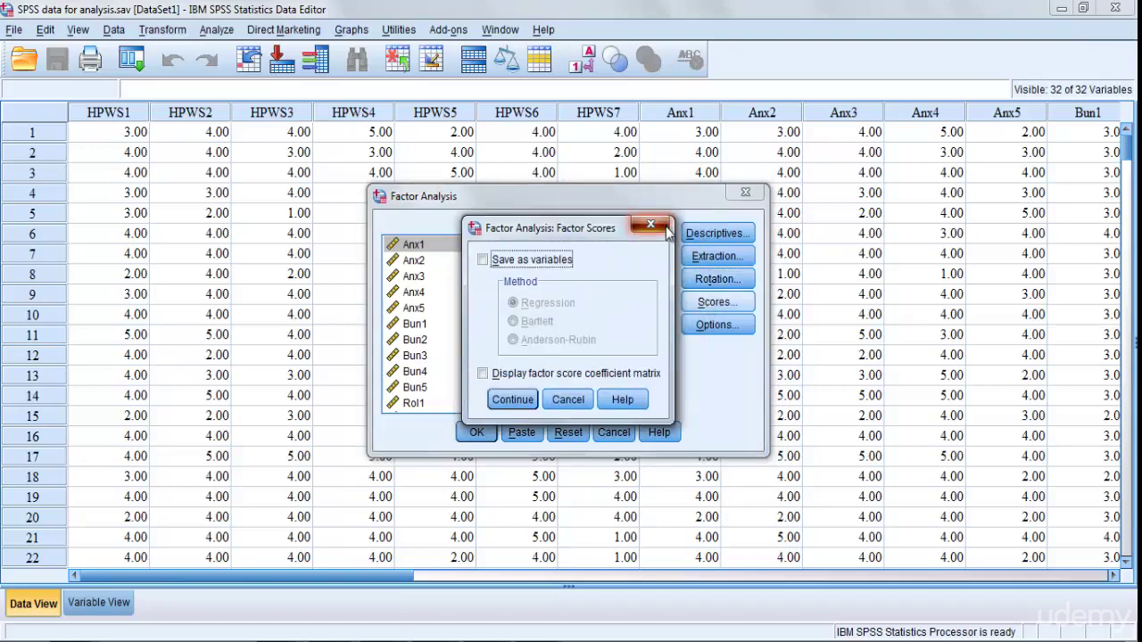
left_click(651, 224)
left_click(721, 328)
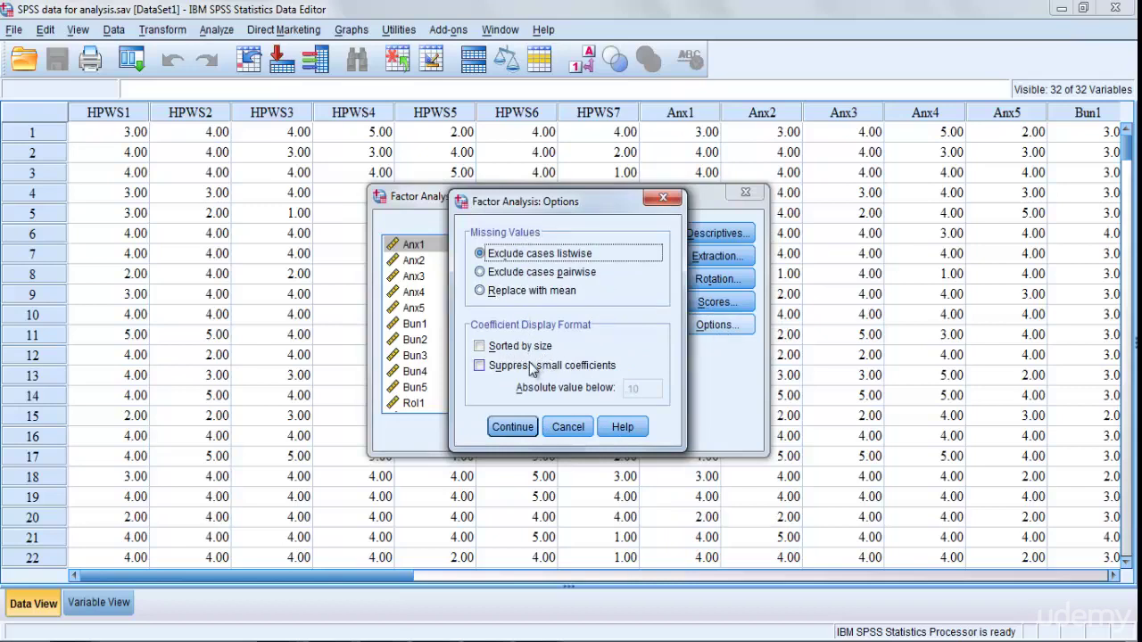
left_click(512, 427)
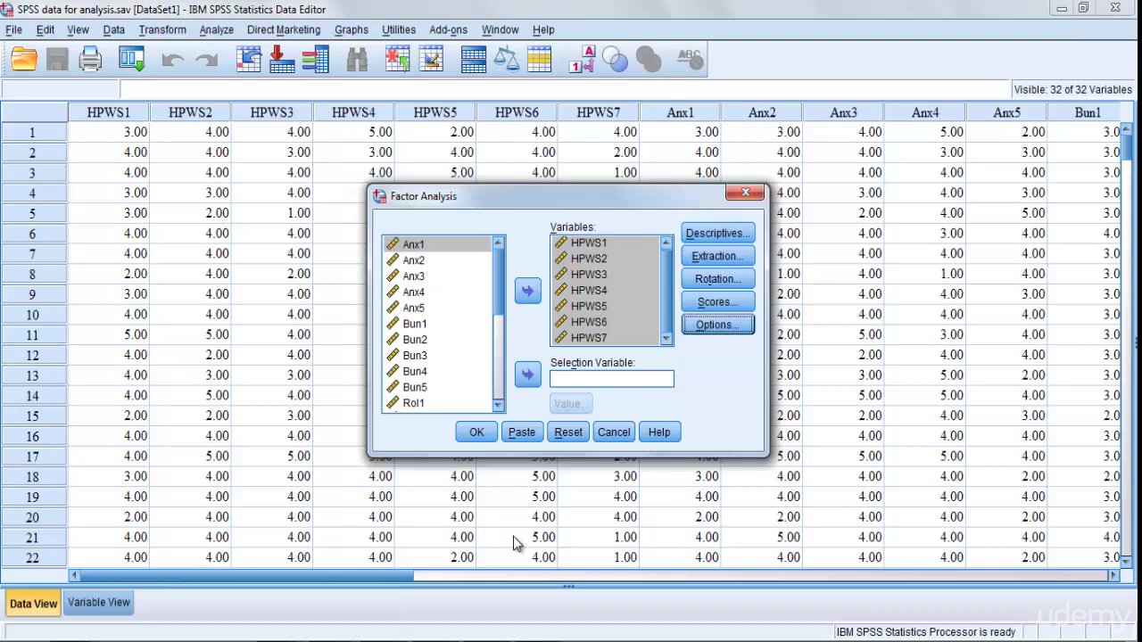
Run the analysis and review the output back up to KMO .783 and Bartlett's test
left_click(474, 433)
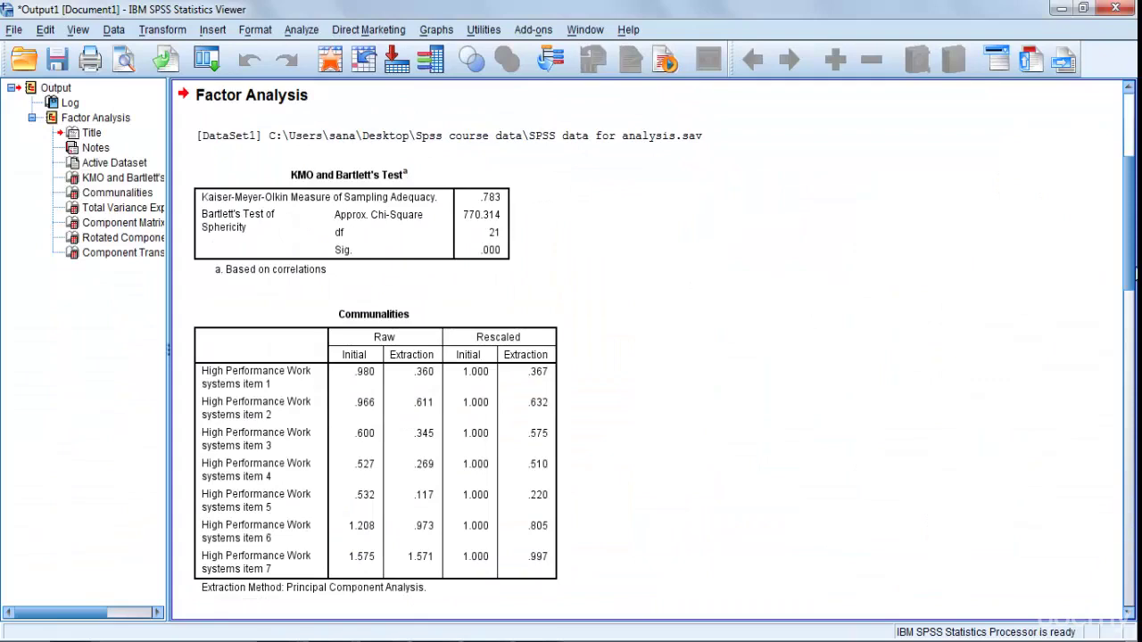
scroll(657, 353, "down", 10)
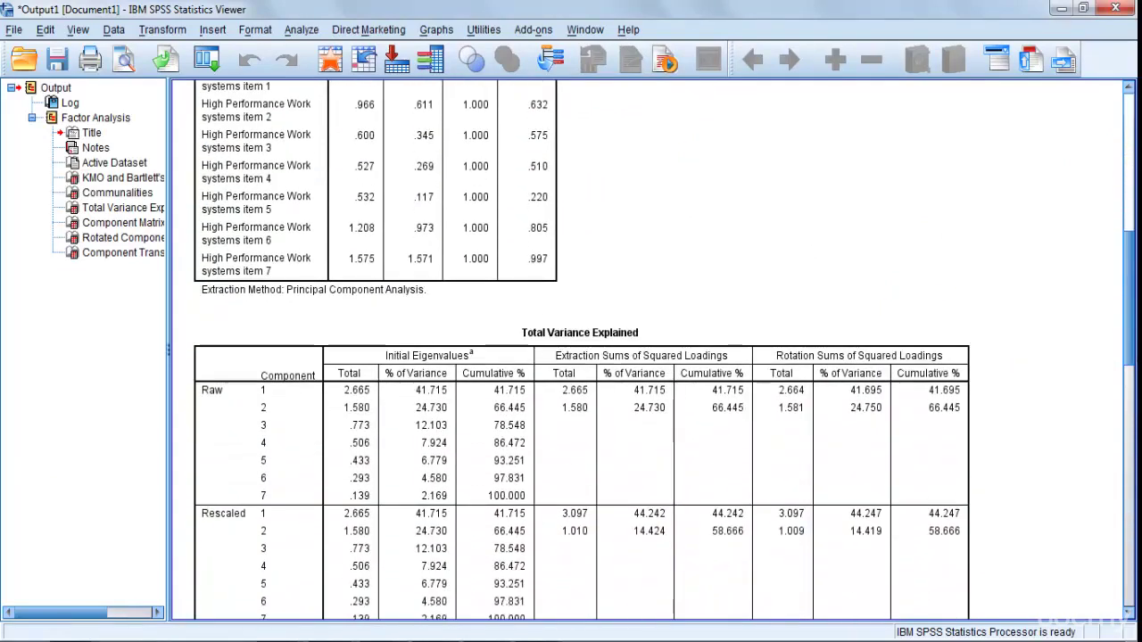
scroll(661, 350, "down", 10)
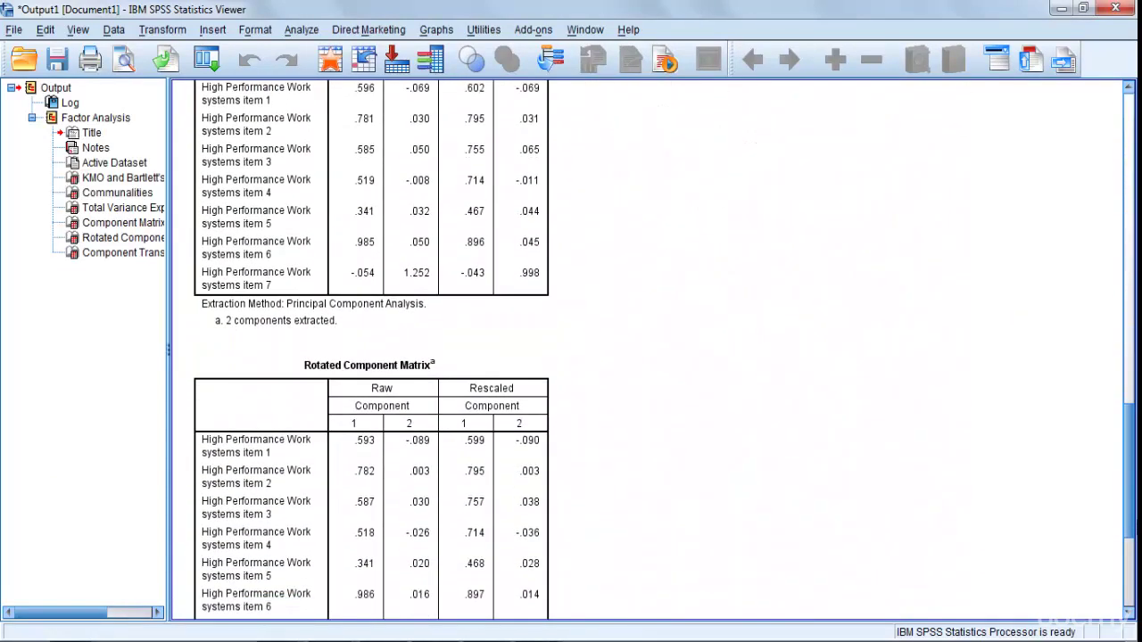
scroll(660, 350, "up", 10)
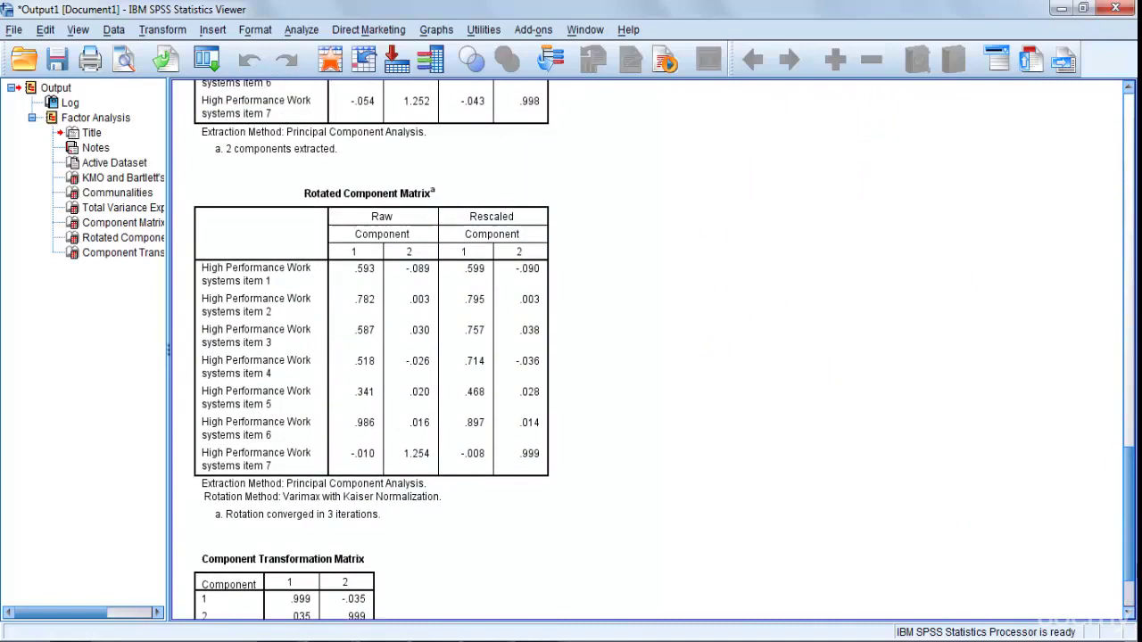
scroll(660, 349, "up", 1)
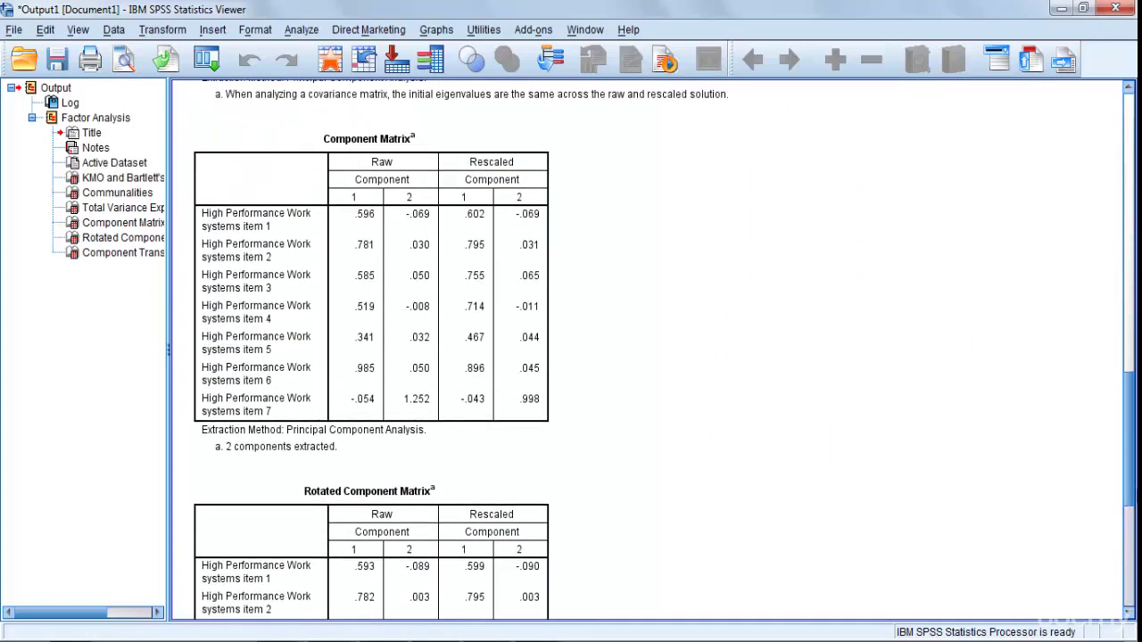
scroll(660, 349, "up", 2)
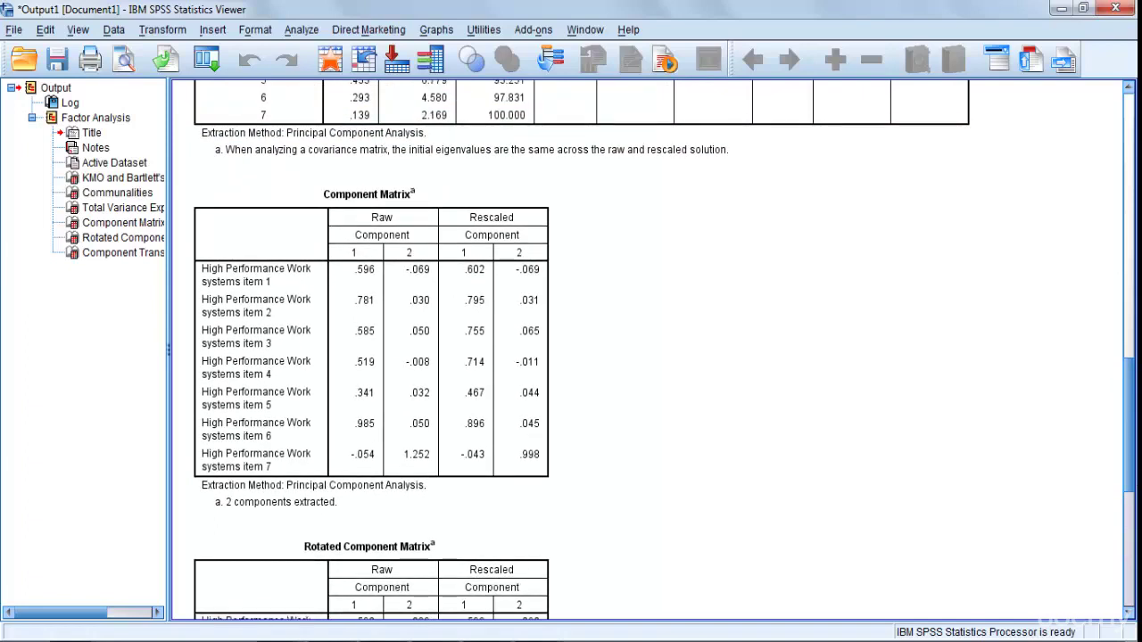
scroll(661, 350, "up", 1)
scroll(660, 350, "up", 2)
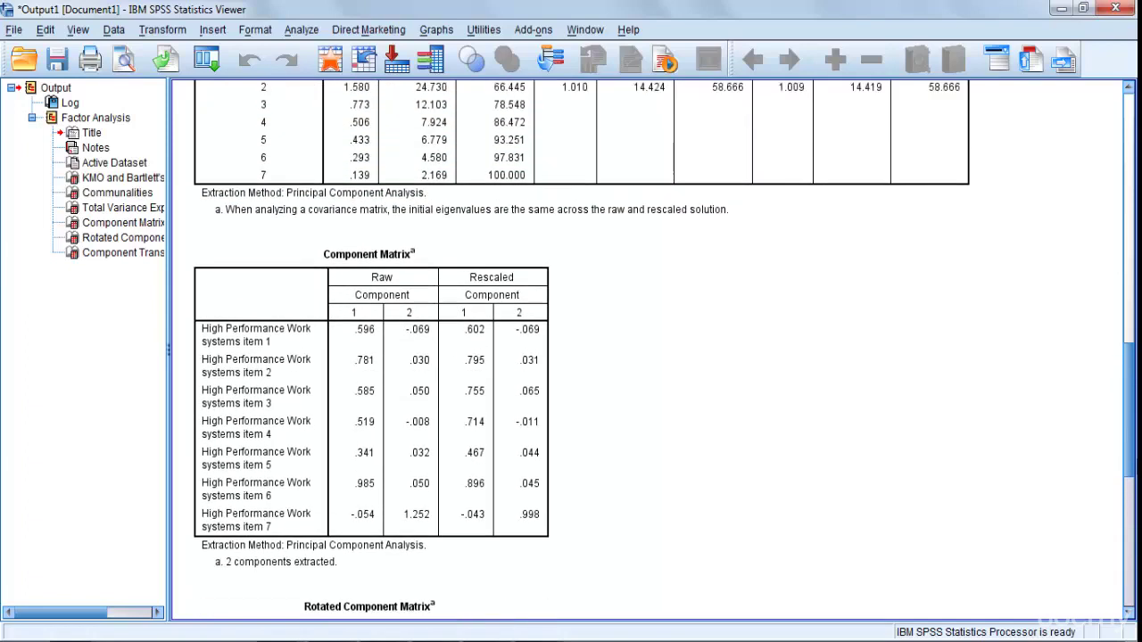
scroll(661, 350, "up", 14)
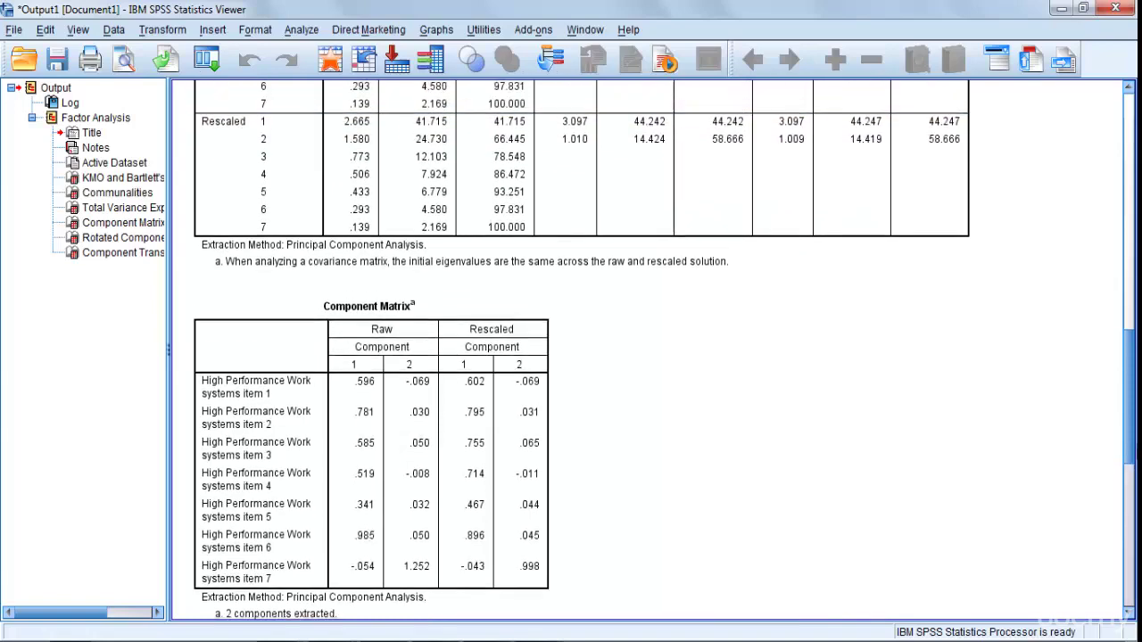
scroll(660, 350, "up", 10)
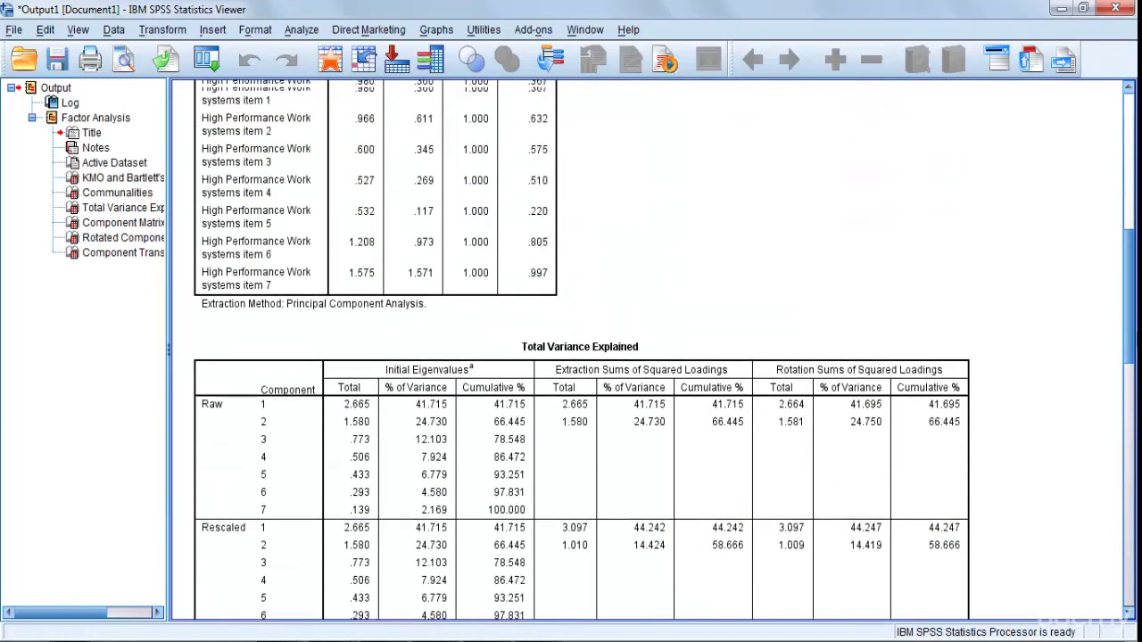
scroll(661, 350, "up", 1)
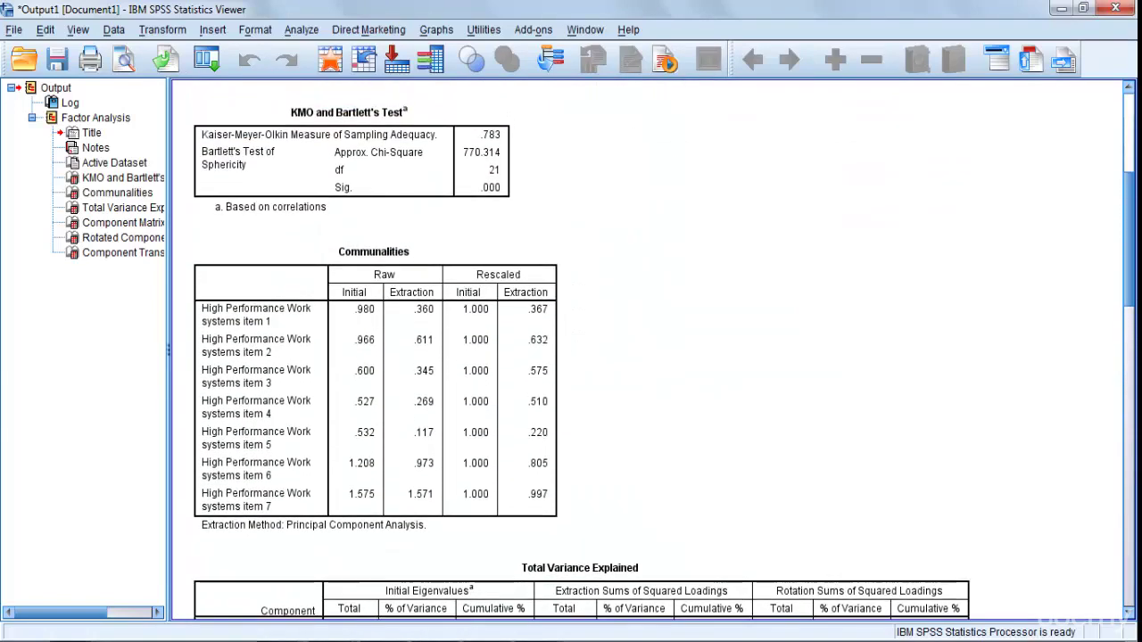
scroll(660, 349, "up", 1)
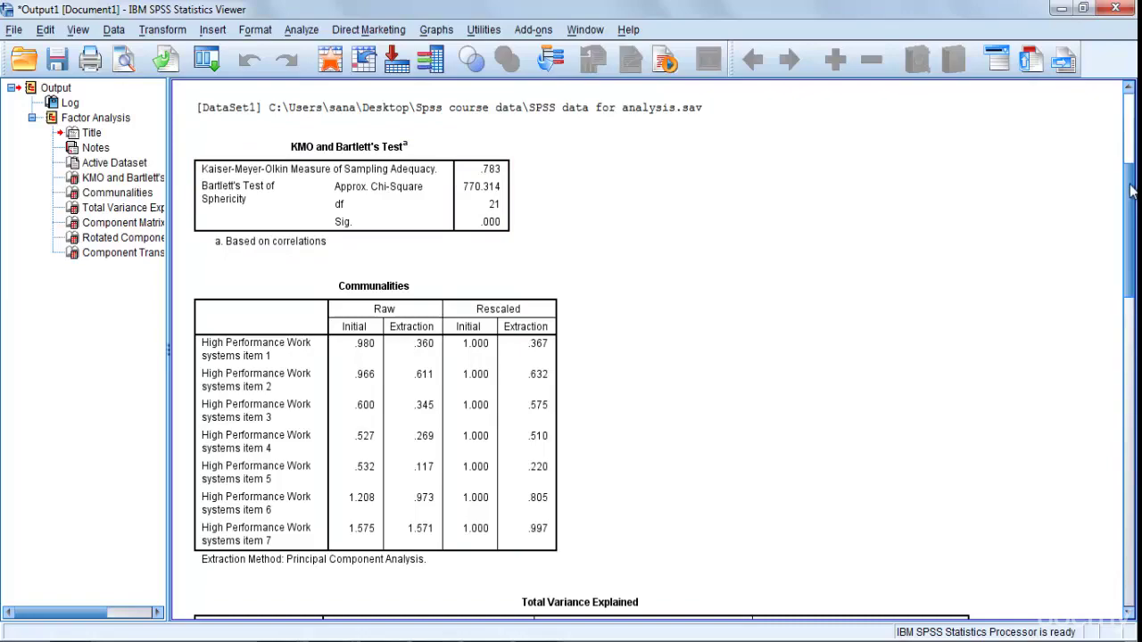
Select the Total Variance Explained table showing two components at 66.445% cumulative variance
left_click_drag(1131, 190, 1134, 344)
left_click(955, 268)
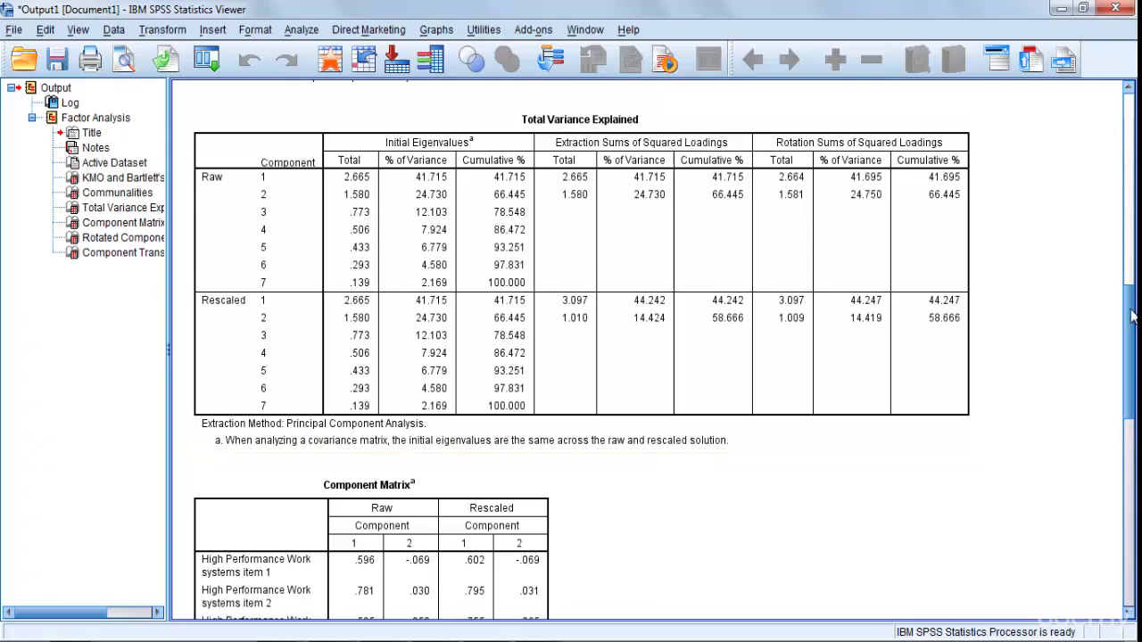
Scroll down to the two-component Component Matrix and select that table
left_click_drag(1131, 317, 1132, 384)
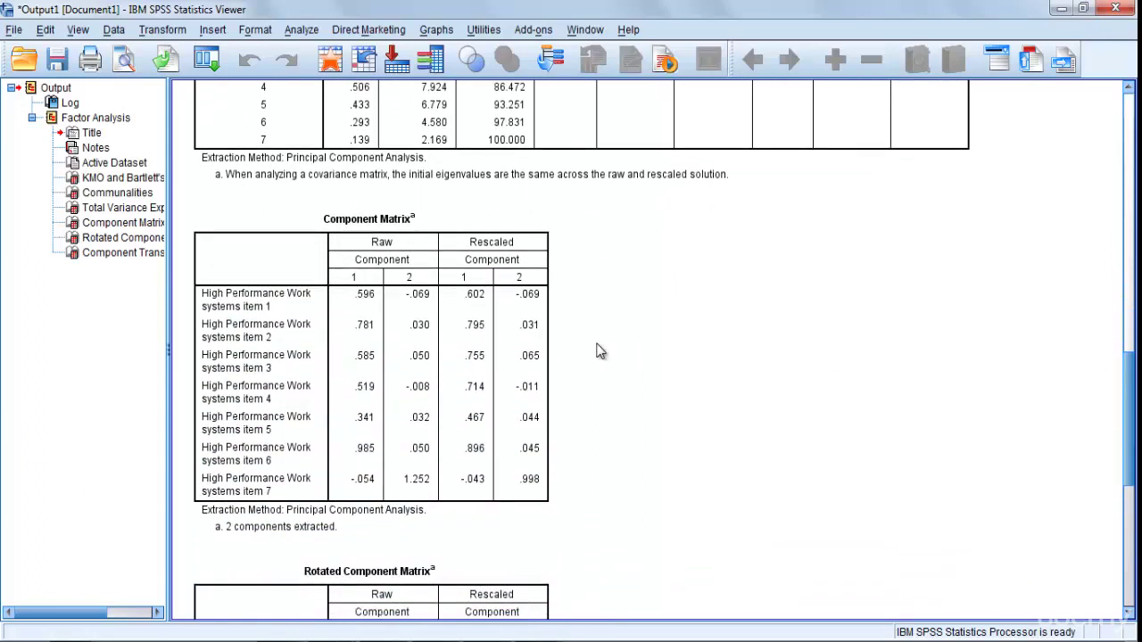
left_click(457, 300)
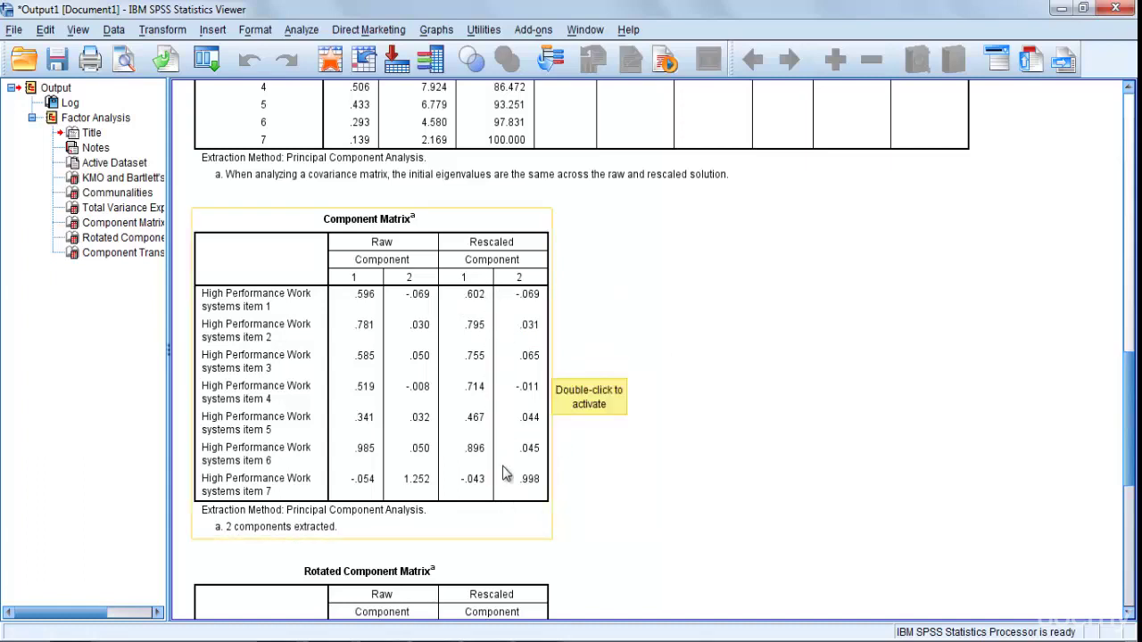
left_click(558, 376)
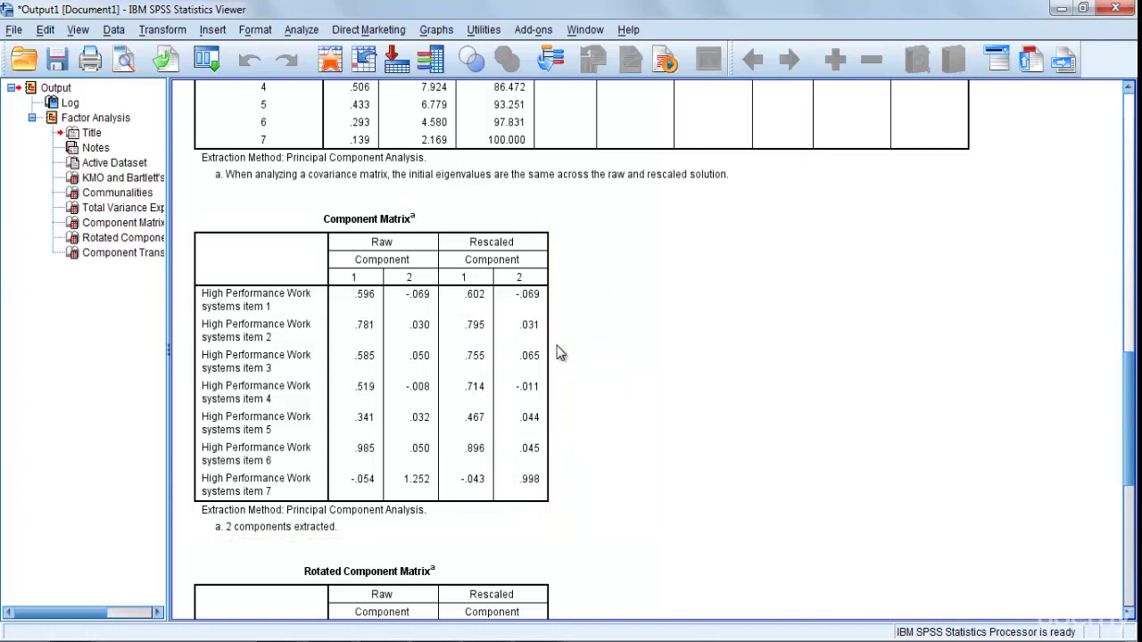
left_click(480, 318)
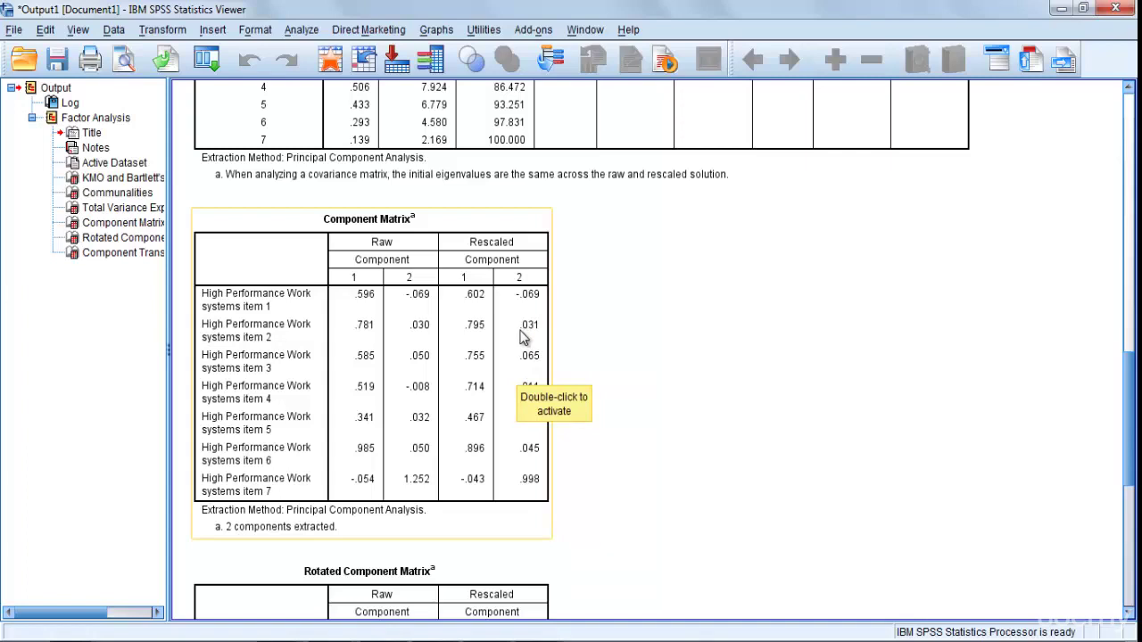
left_click(576, 373)
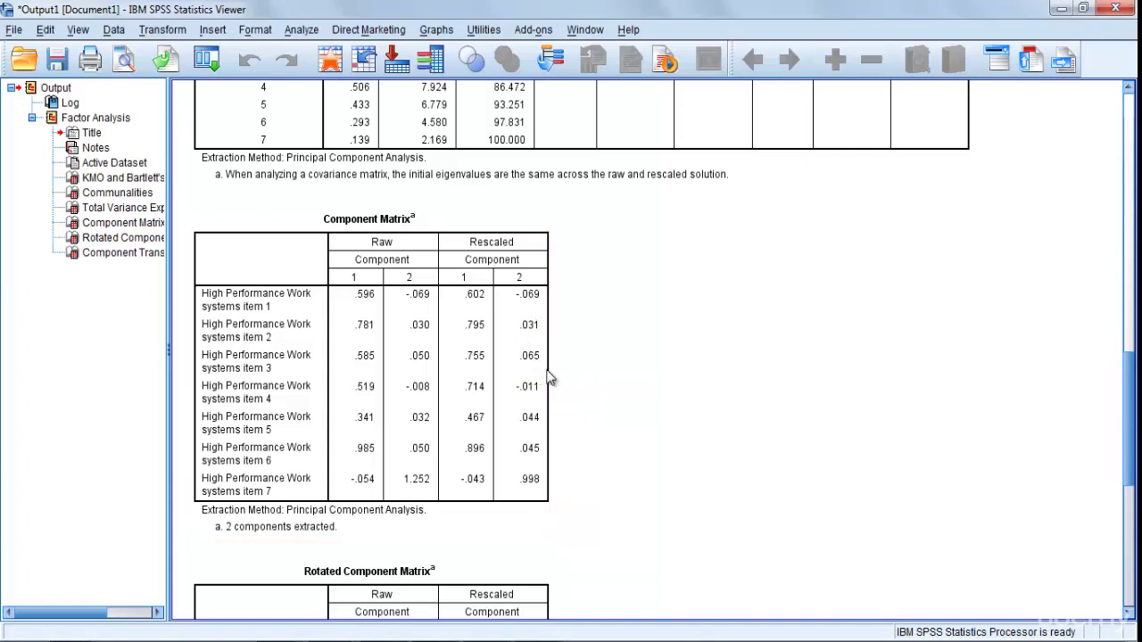
left_click(536, 377)
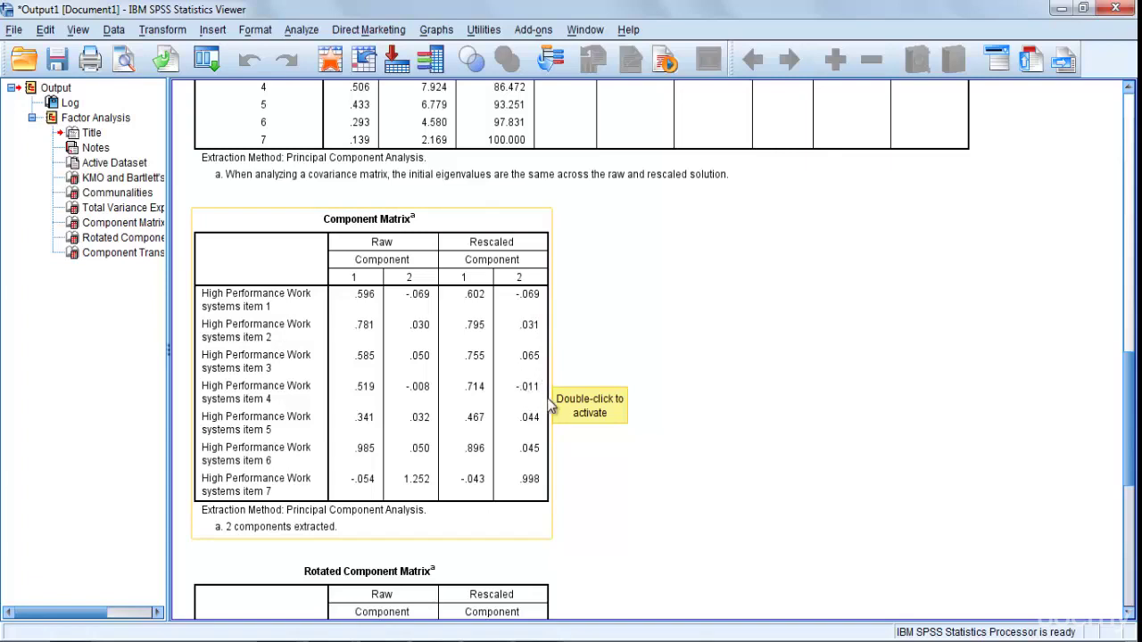